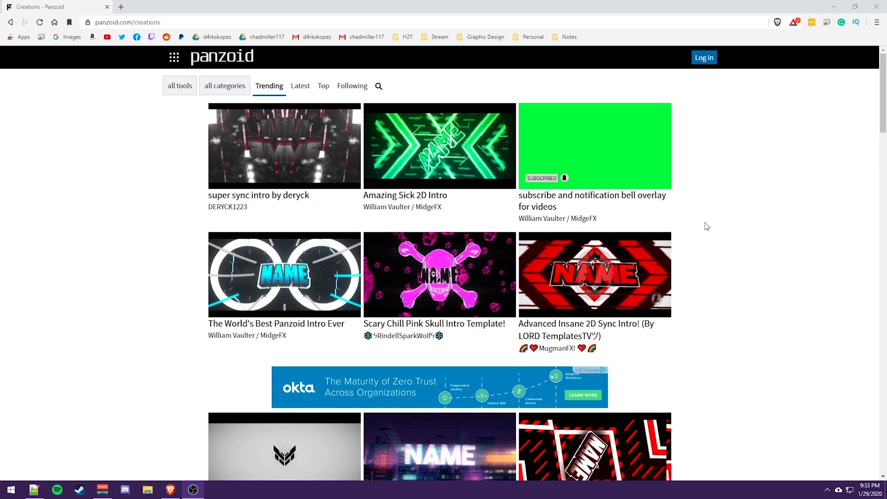
Step: Scroll the Creations page down to the First Successful 2D Intro Template!, briefly checking the site menu
scroll(733, 257, "down", 8)
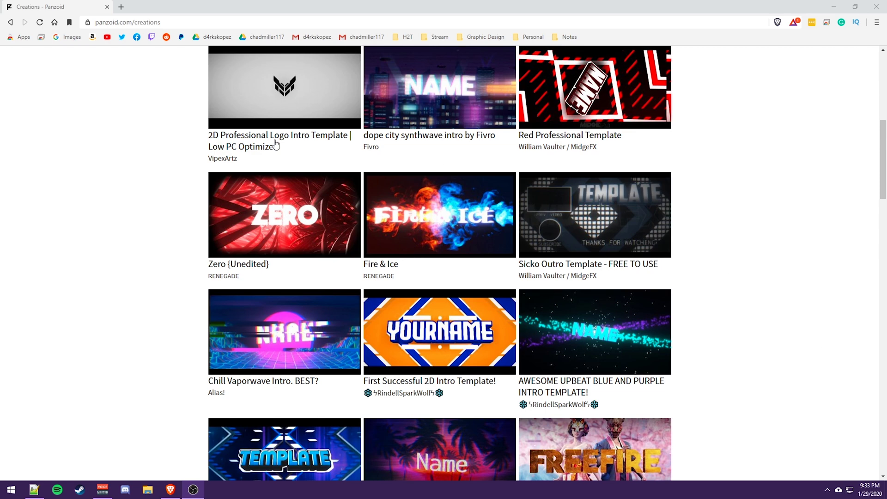
scroll(458, 324, "up", 8)
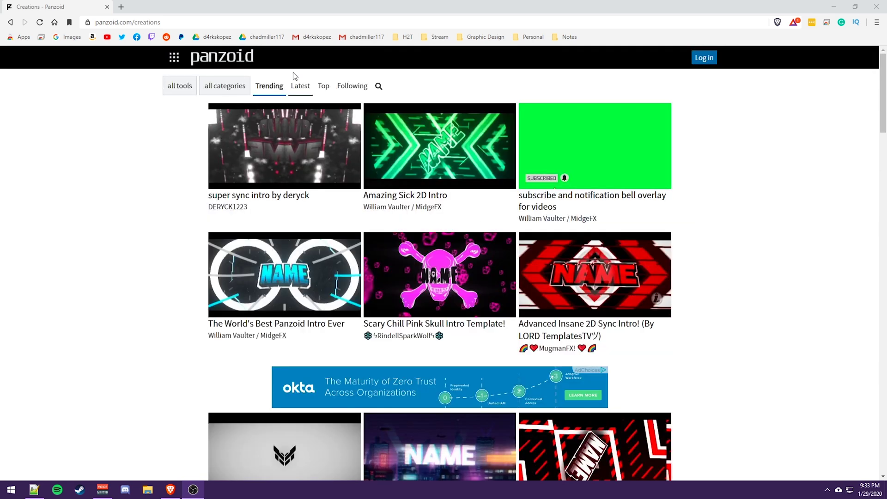
left_click(174, 65)
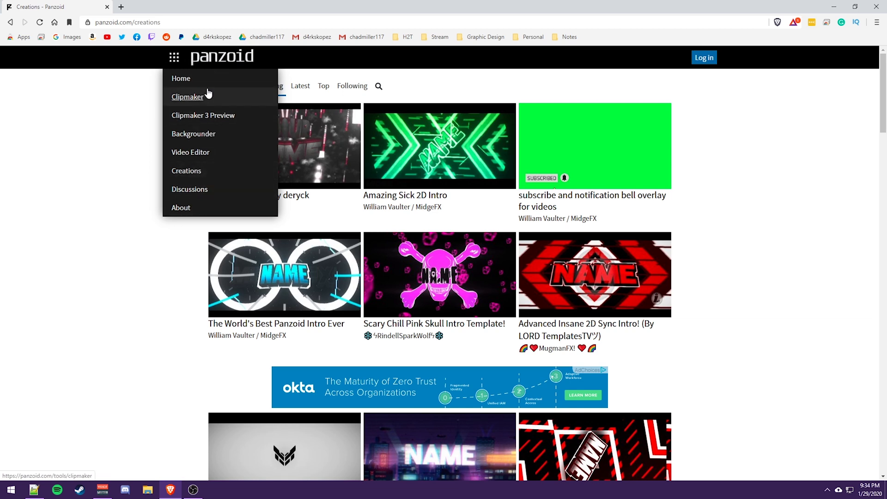
left_click(729, 225)
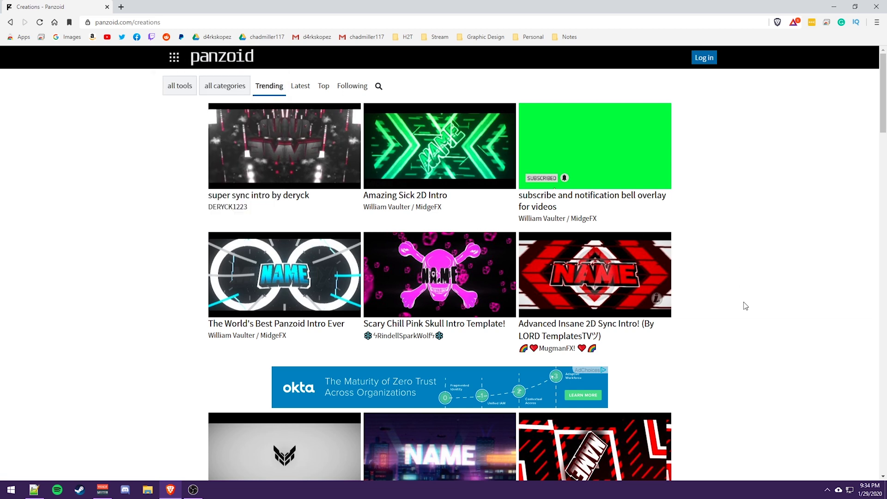
scroll(743, 316, "down", 9)
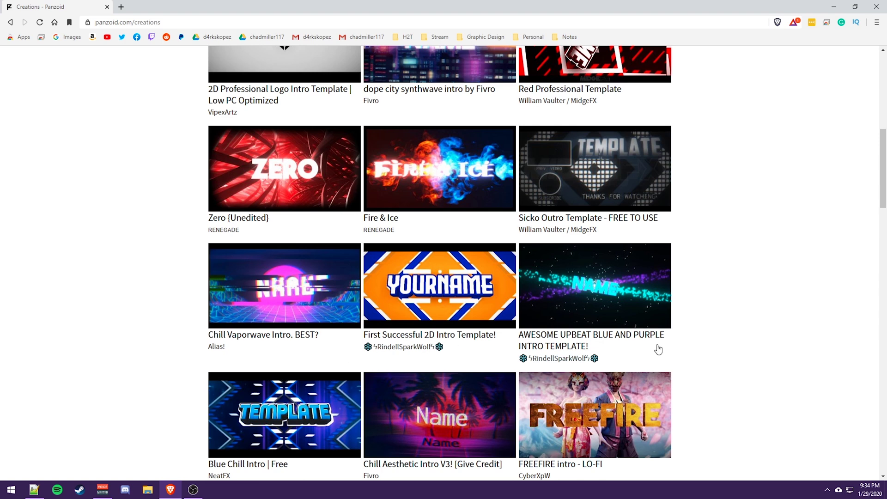
Step: Open the First Successful 2D Intro Template! creation page and look over its description text
left_click(444, 340)
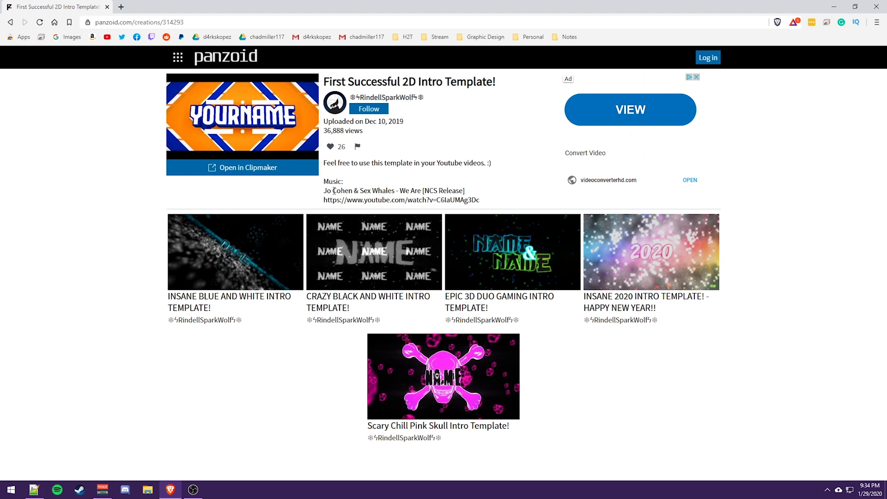
left_click_drag(334, 190, 366, 190)
left_click(366, 191)
key("ctrl+a")
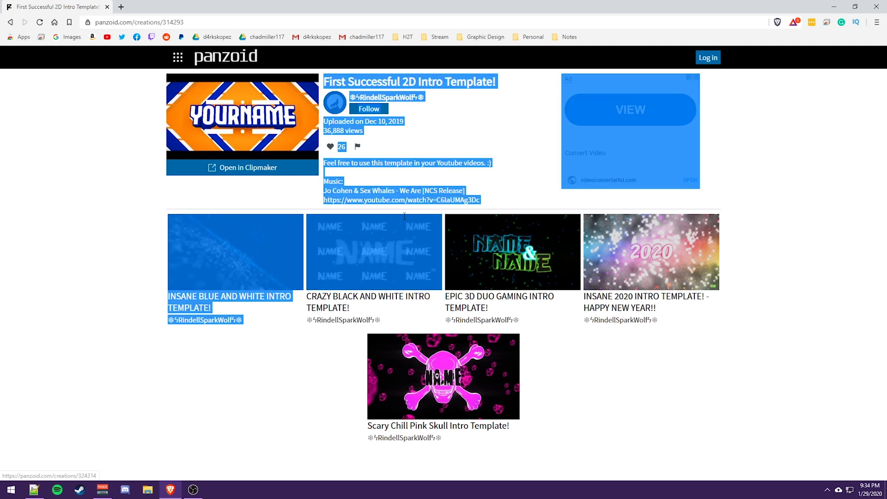
left_click(412, 207)
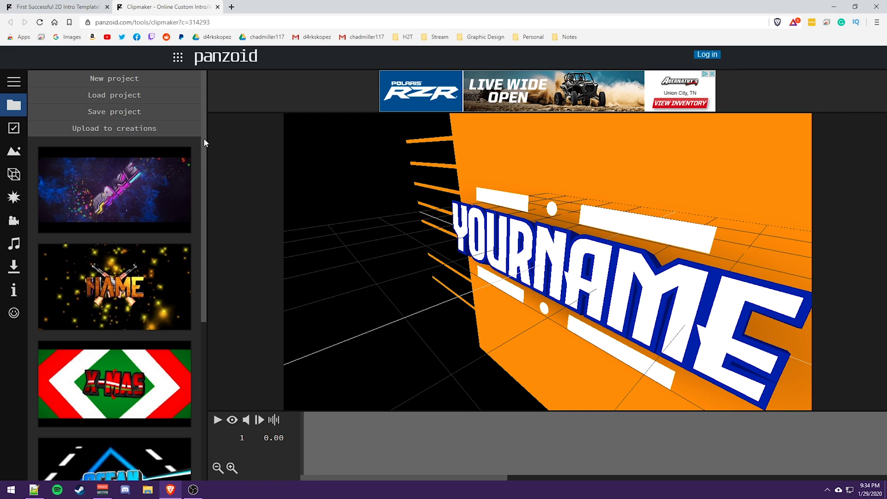
Step: Scroll the left templates panel down and back up in the loaded YourName project
scroll(197, 210, "down", 5)
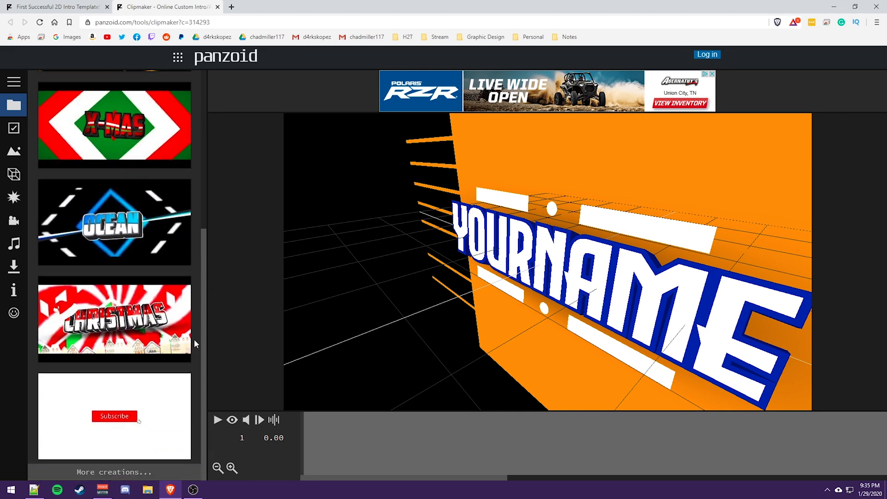
scroll(191, 216, "up", 5)
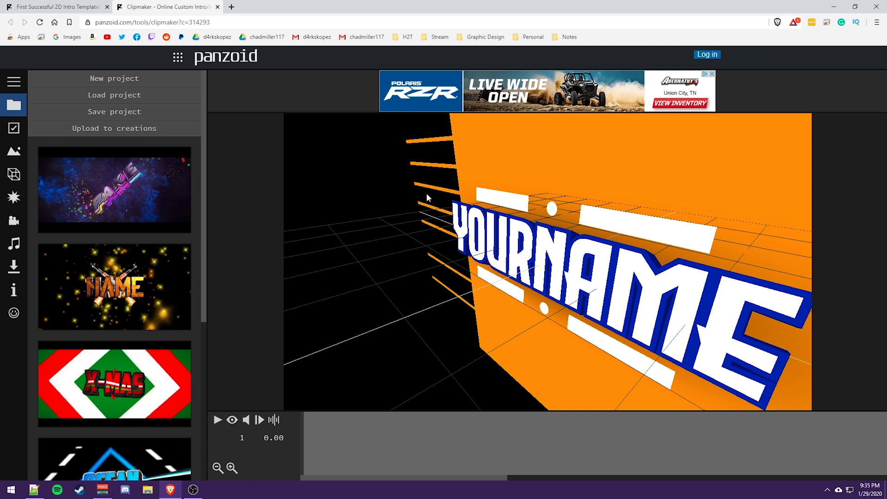
Step: Play the YourName intro preview, toggle the live view, and pause at frame 351
left_click(219, 422)
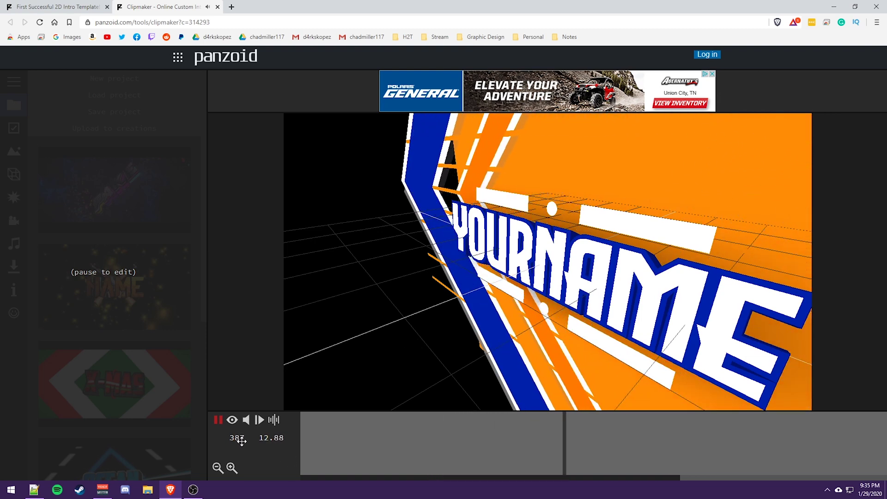
left_click(218, 422)
left_click(232, 421)
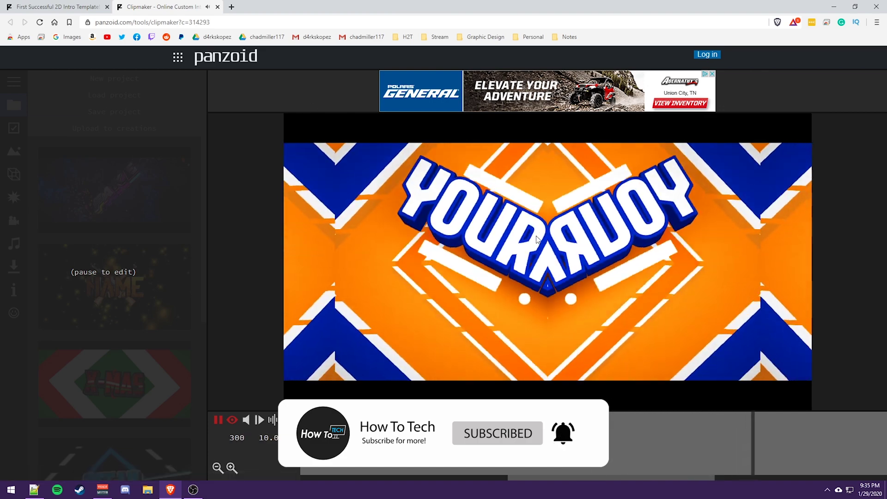
left_click(216, 421)
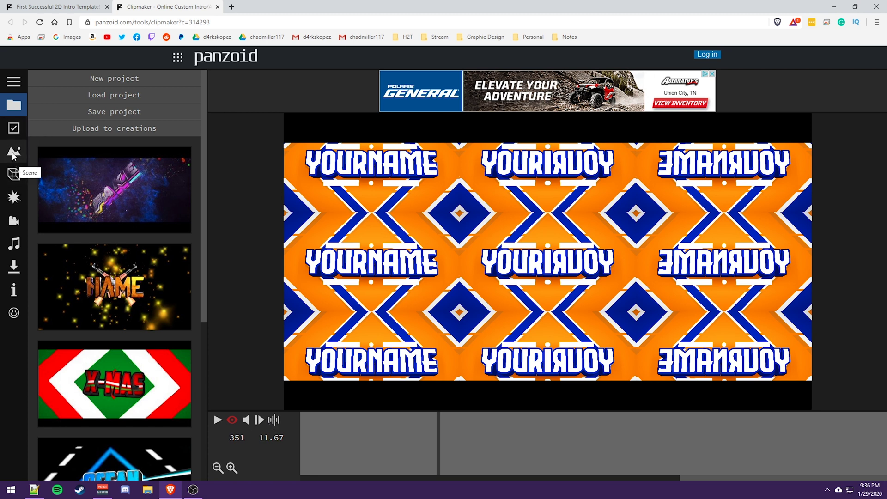
Step: Show the intro's object list and enlarge the object tree panel
left_click(13, 177)
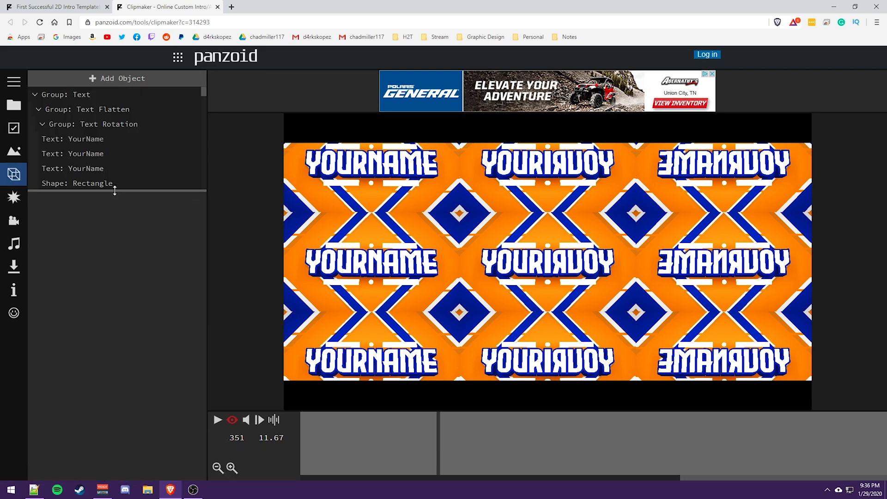
left_click_drag(129, 390, 148, 430)
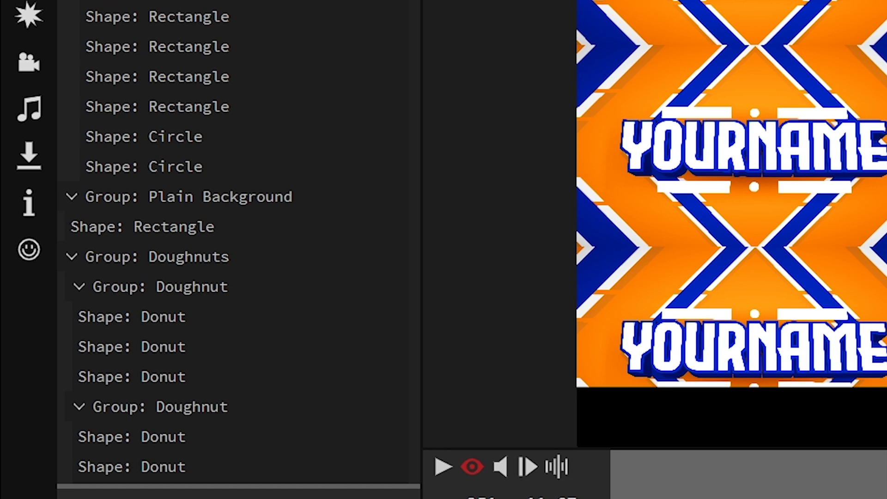
left_click_drag(416, 116, 420, 454)
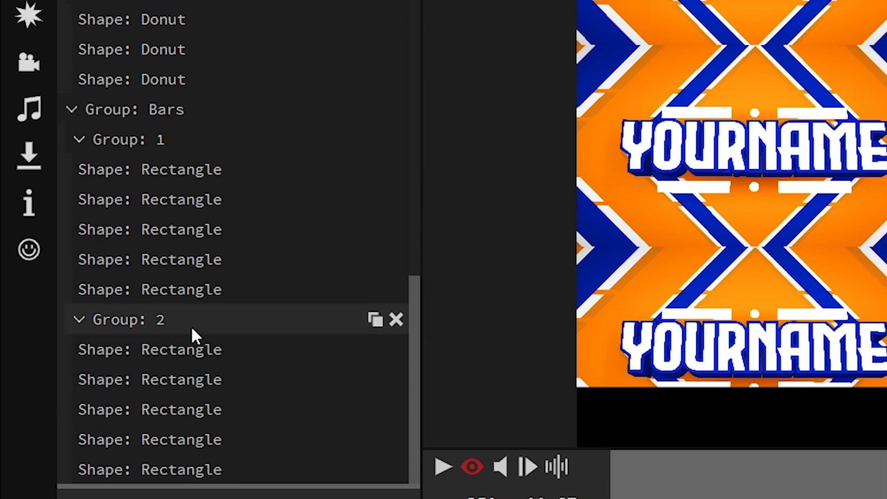
Step: Collapse Group: 2, Group: Bars, Group: Doughnuts and Group: Plain Background
left_click(80, 323)
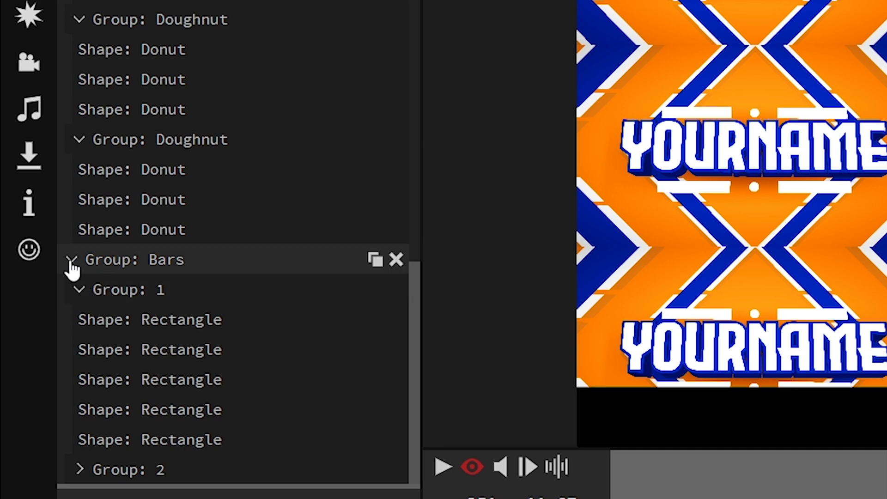
left_click(72, 266)
scroll(91, 74, "up", 3)
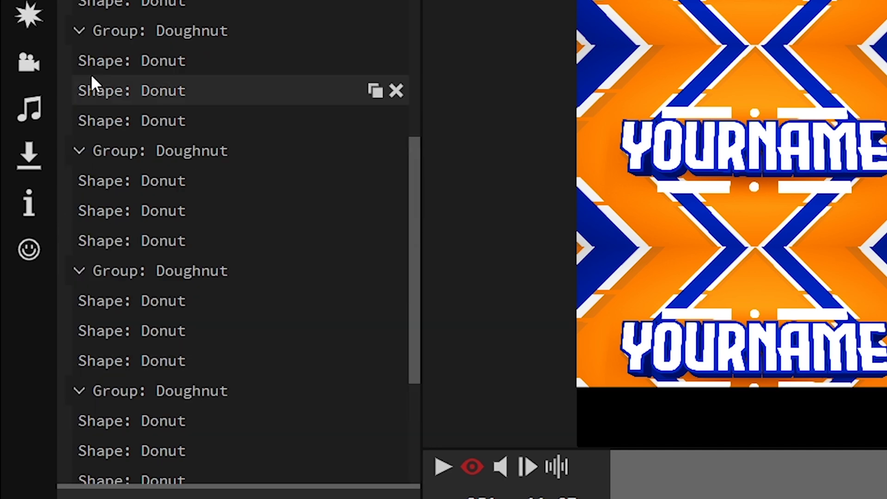
scroll(91, 77, "up", 3)
scroll(240, 104, "up", 5)
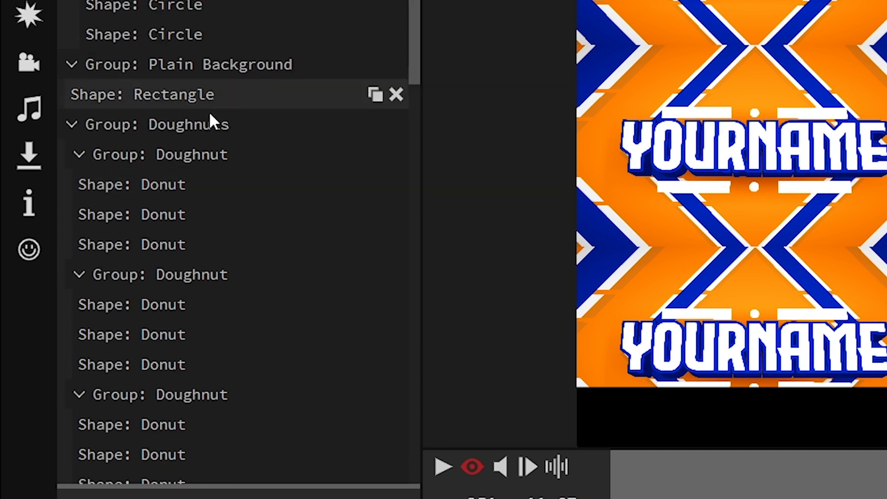
left_click(71, 126)
left_click(71, 206)
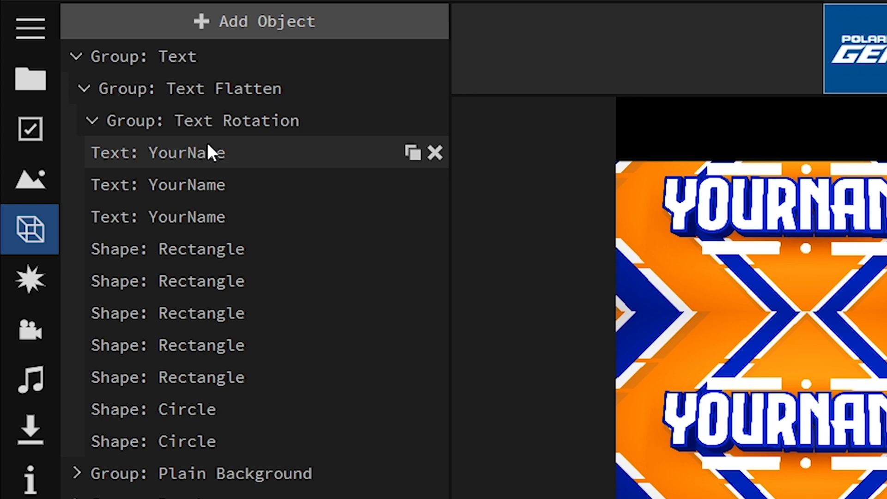
Step: Select the first YourName text layer and expand its 3D Text properties panel
left_click(209, 153)
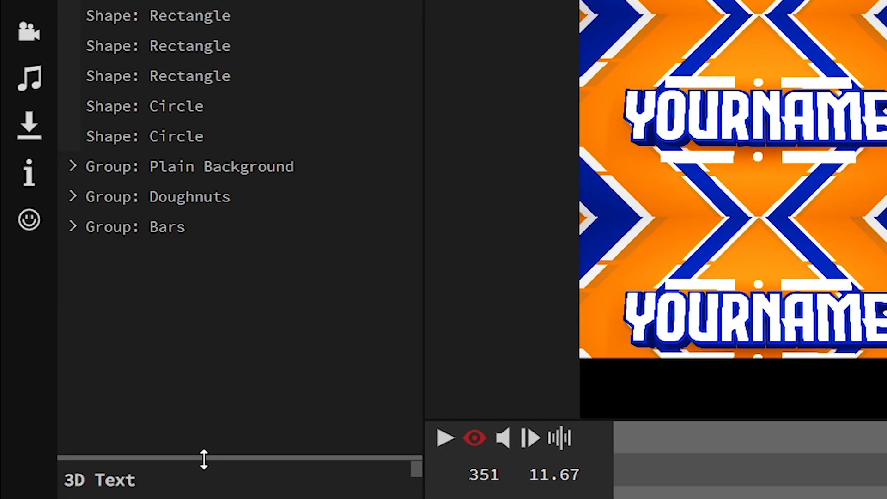
left_click_drag(212, 498, 282, 427)
left_click_drag(270, 239, 319, 0)
left_click_drag(420, 70, 440, 232)
left_click_drag(448, 285, 446, 48)
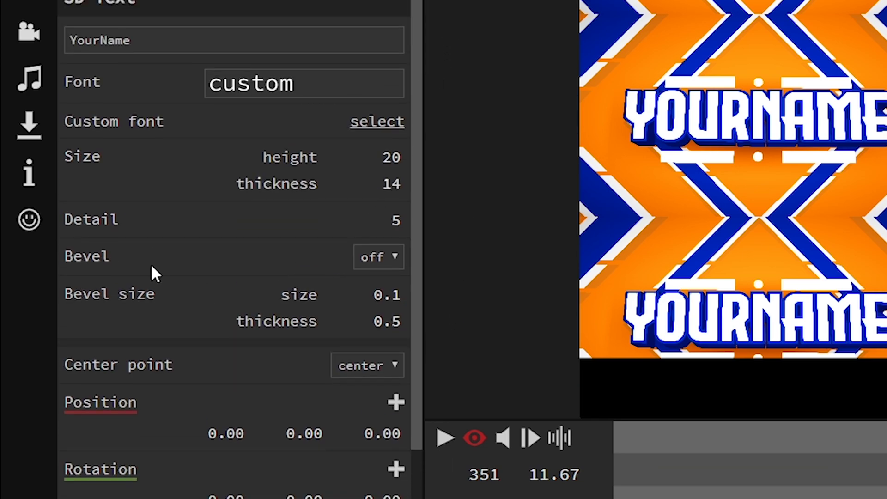
left_click_drag(421, 227, 428, 370)
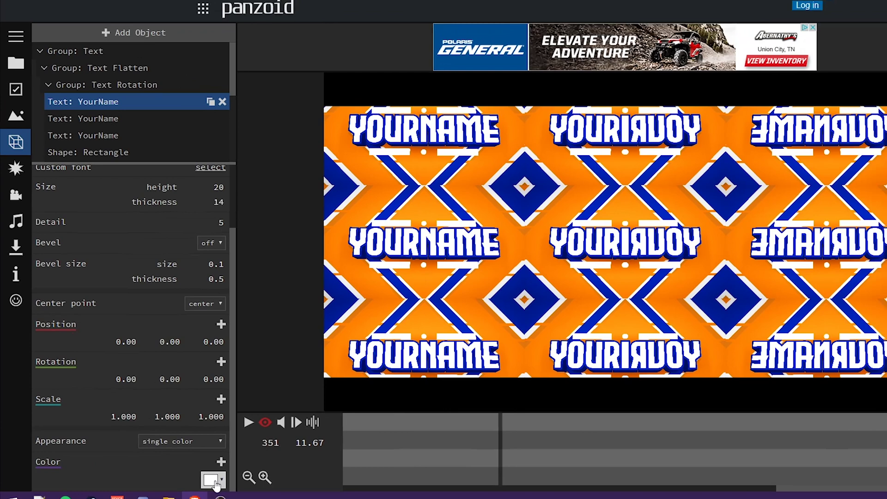
Step: Try red #ff0000 as the text colour, then set it back to white
left_click(284, 497)
left_click(494, 345)
left_click_drag(343, 352, 344, 352)
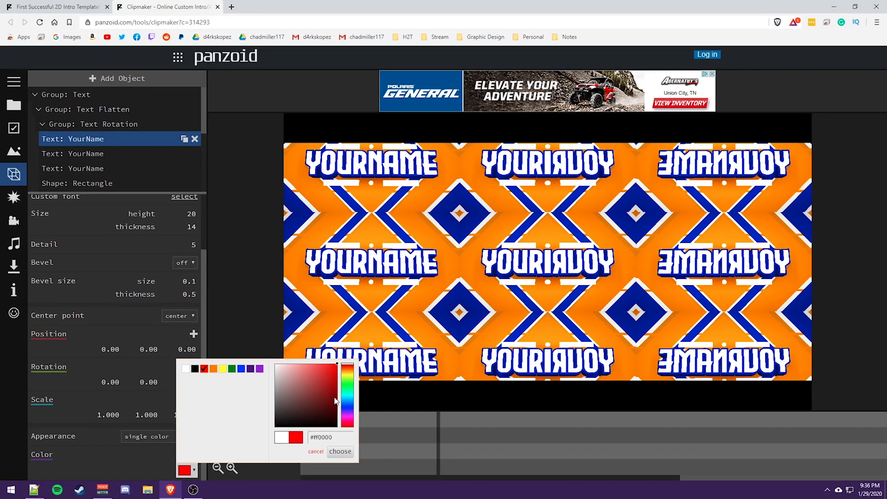
left_click(335, 451)
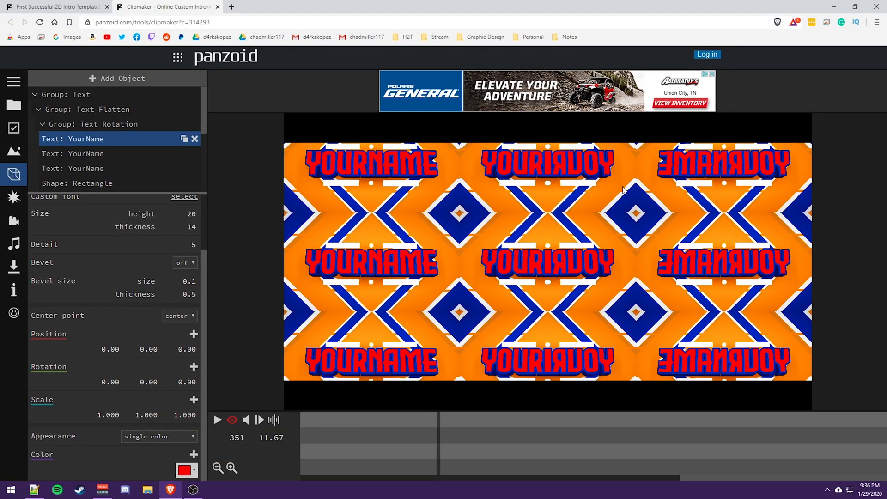
left_click(186, 471)
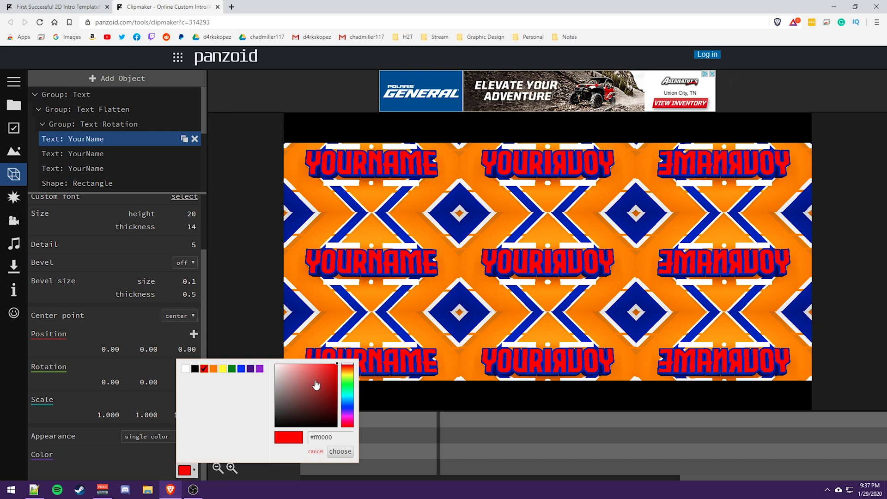
left_click(186, 369)
left_click(340, 452)
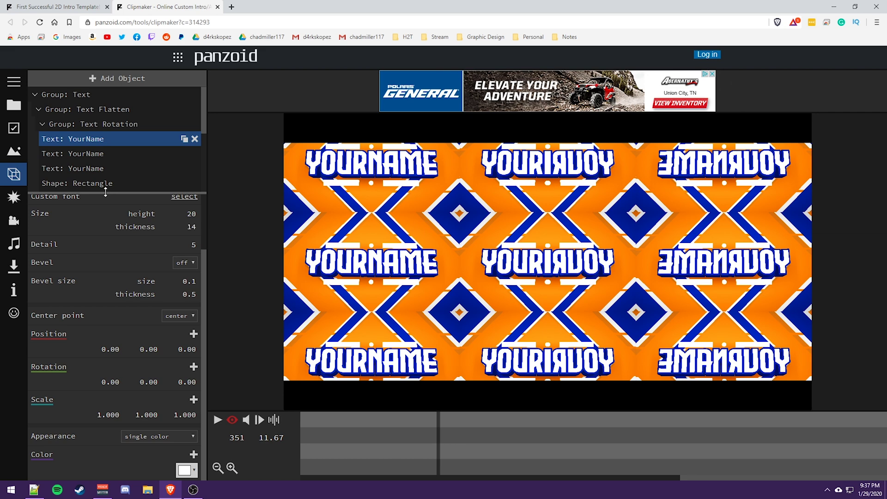
Step: Change the first YourName text layer's text to H2T
left_click(81, 140)
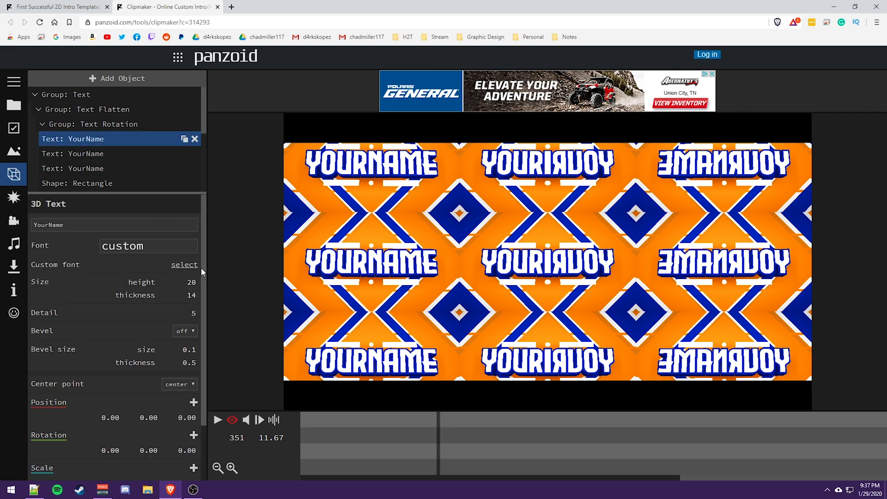
double_click(48, 225)
left_click(143, 156)
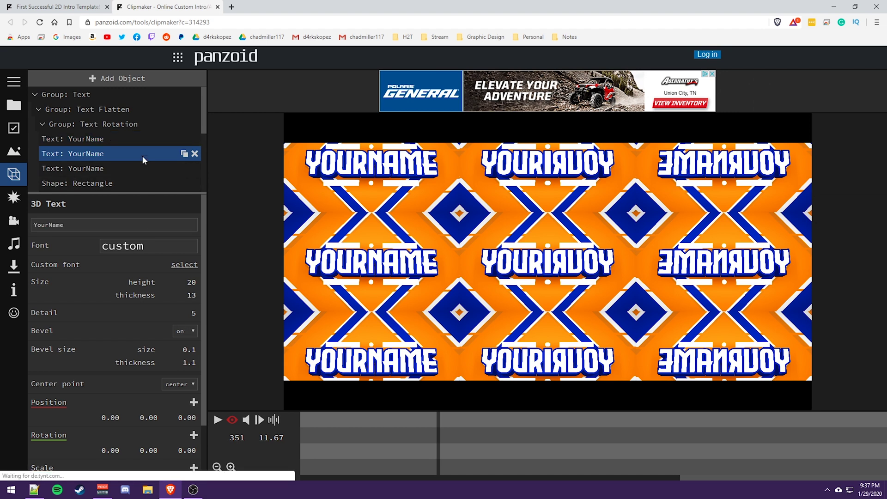
left_click(97, 139)
double_click(124, 225)
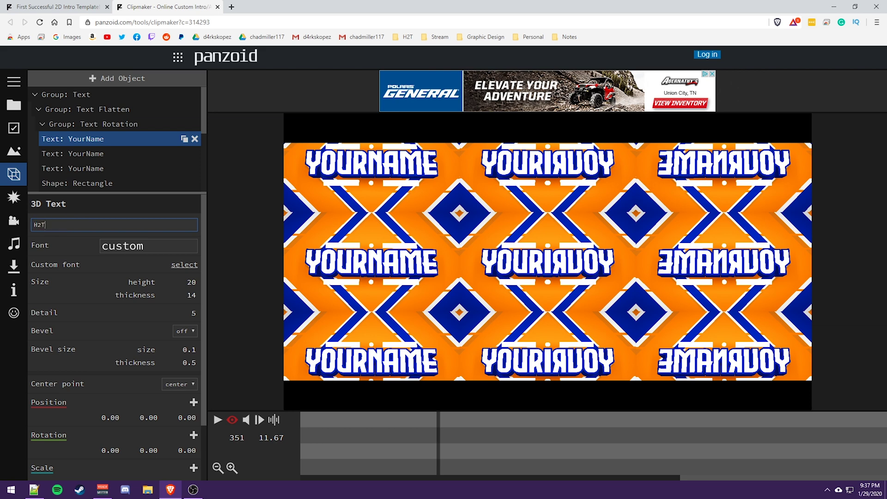
key("Return")
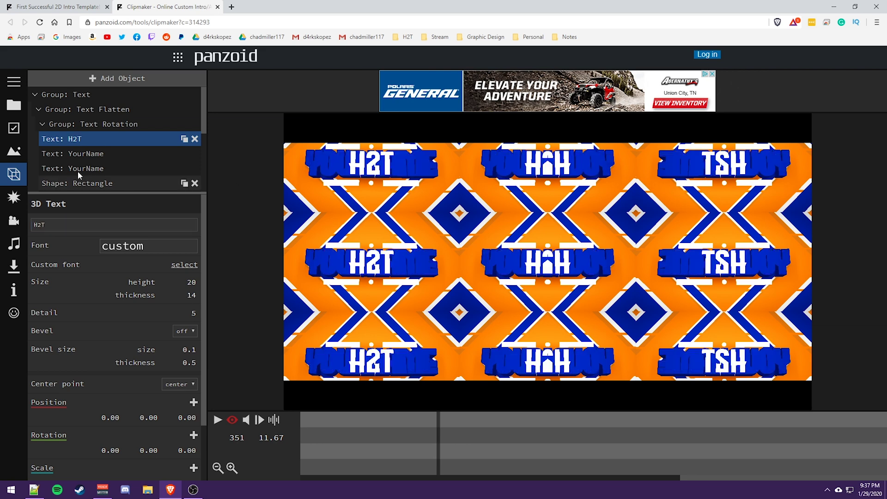
Step: Replace YourName with H2T on the second and third text layers
left_click(101, 157)
double_click(106, 224)
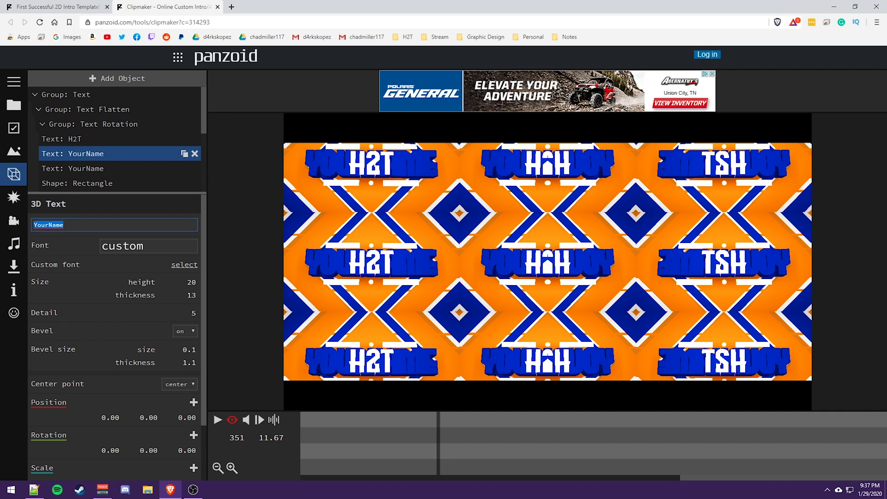
type("H2T")
key("Return")
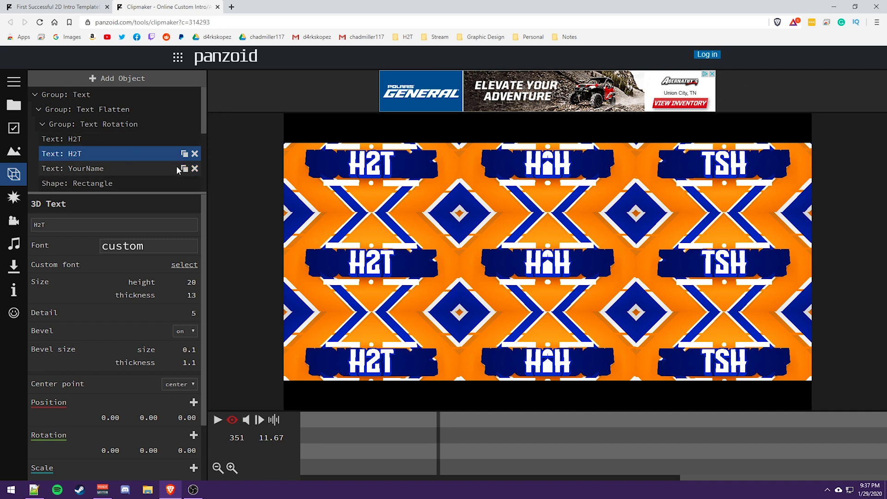
left_click(102, 169)
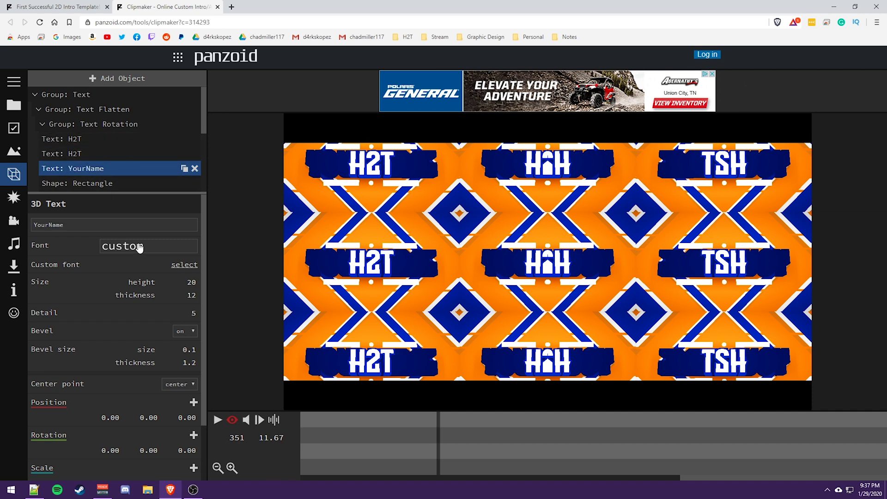
triple_click(149, 225)
type("H2T")
key("Return")
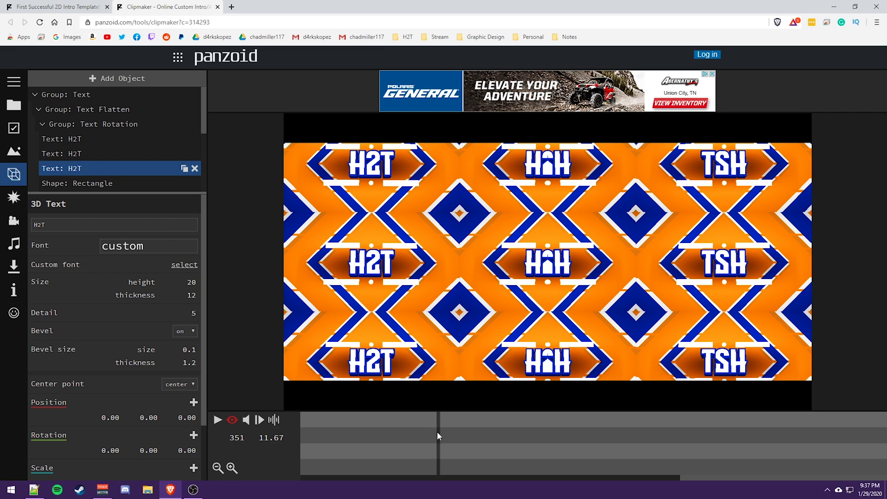
Step: Rewind the intro preview timeline to the very first frame
left_click_drag(437, 431, 70, 426)
left_click(338, 484)
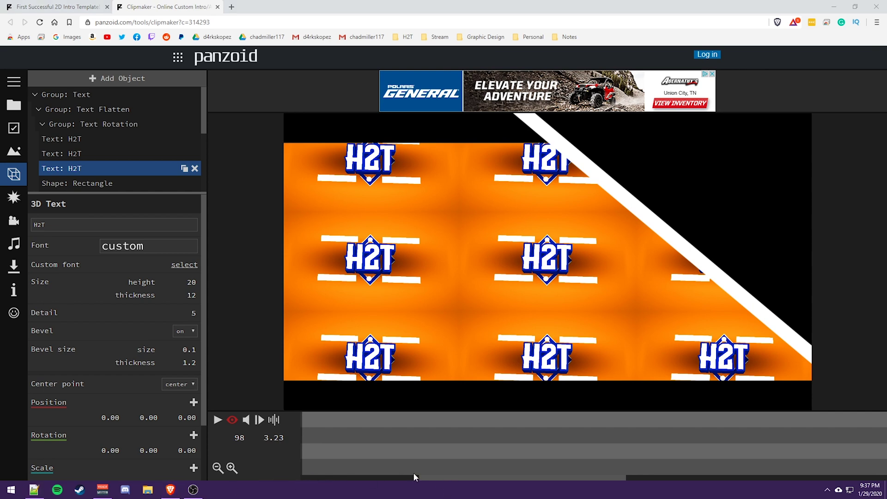
left_click_drag(415, 477, 273, 478)
left_click(246, 420)
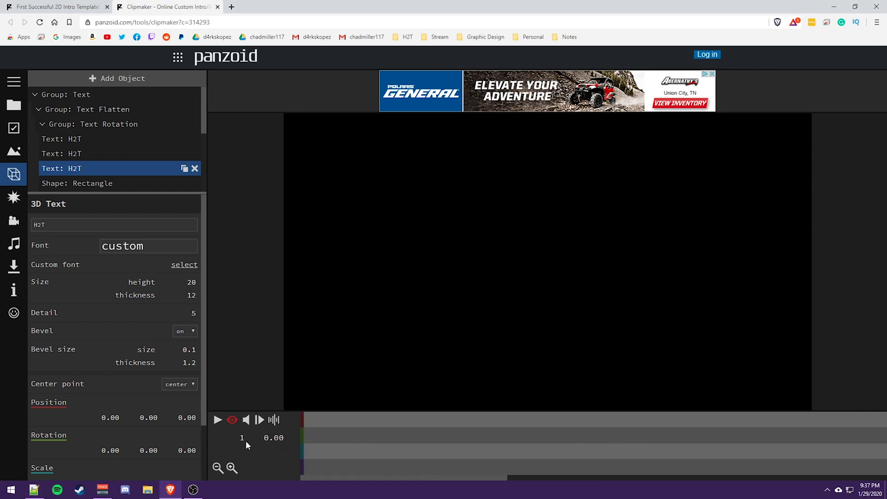
Step: Play the H2T intro, pause it, and scrub to the frame showing large H2T
left_click(216, 420)
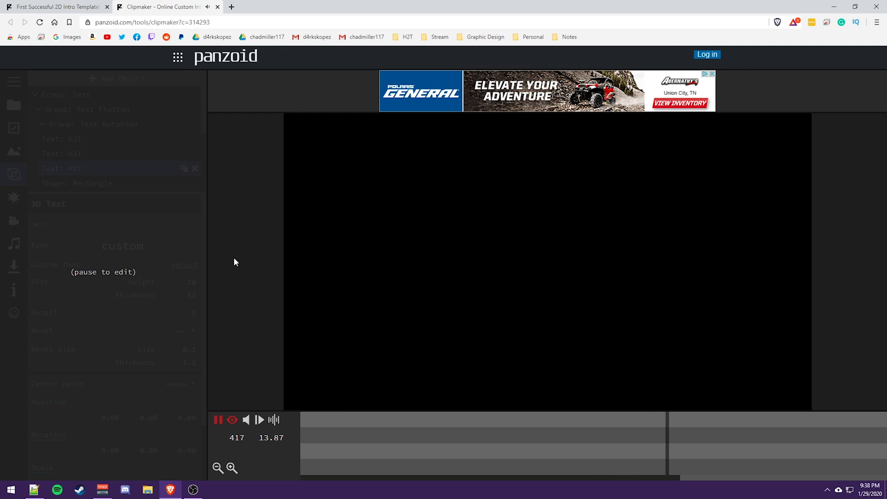
left_click(218, 419)
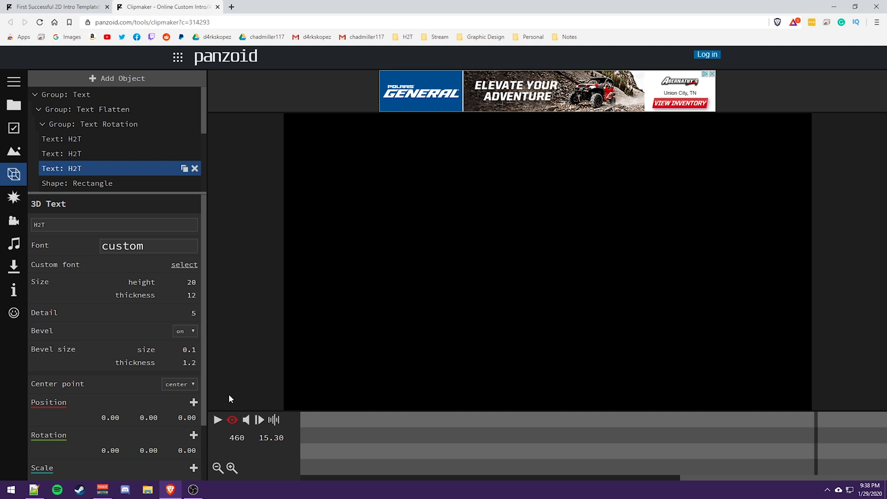
left_click_drag(717, 481, 511, 479)
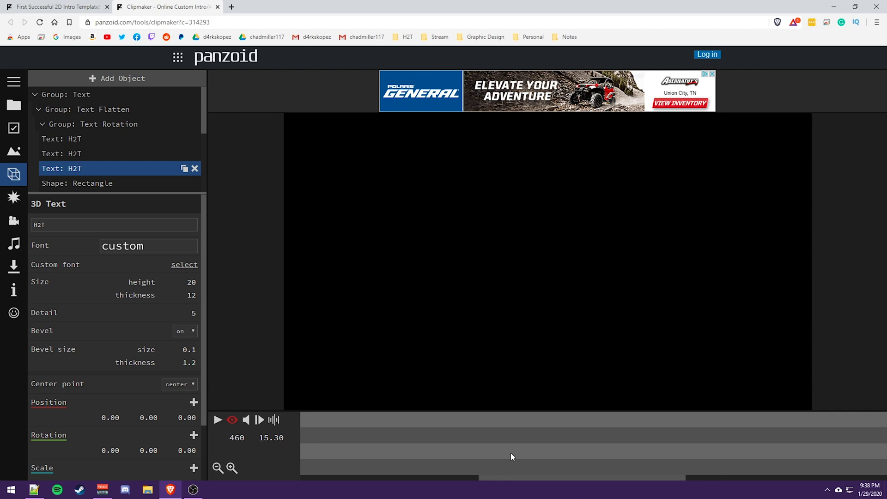
left_click(512, 453)
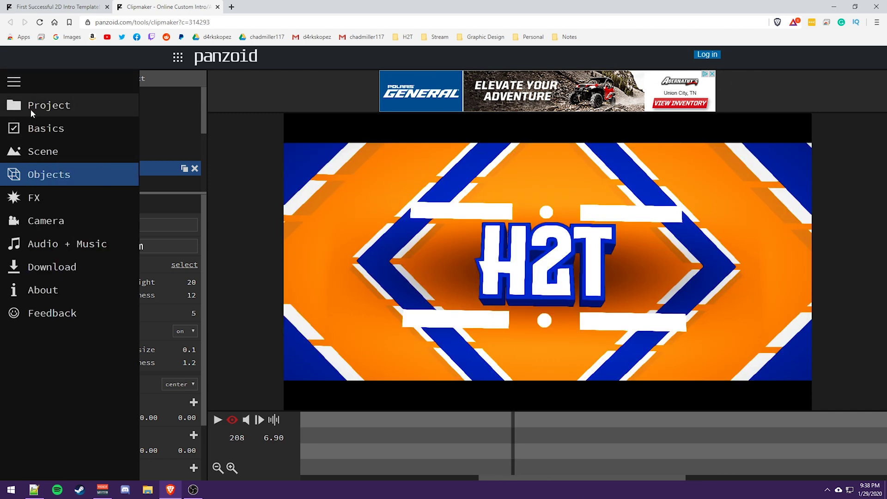
Step: Load the anime NAME intro template, leaving the current project, and play its preview
left_click(32, 107)
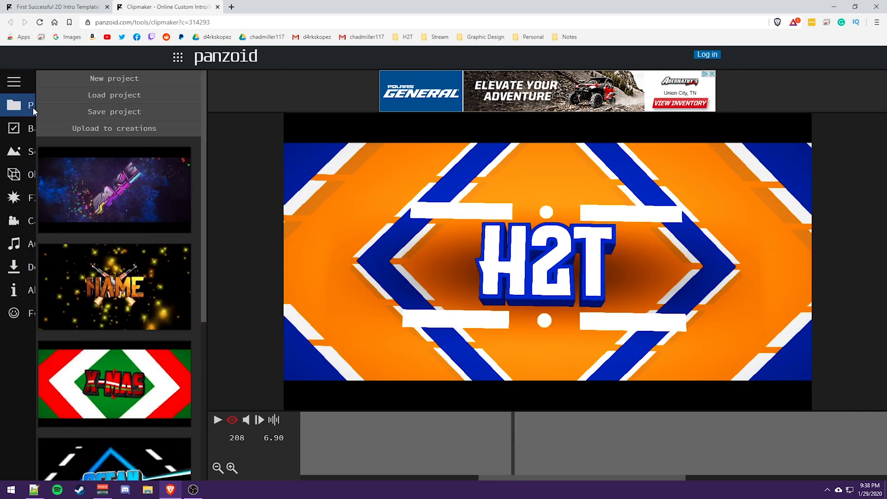
left_click(116, 283)
left_click(489, 75)
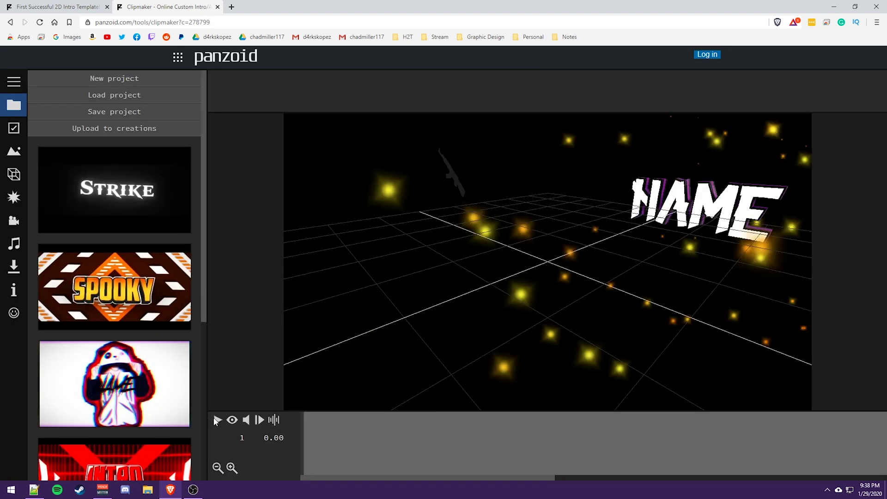
left_click(231, 421)
left_click(218, 420)
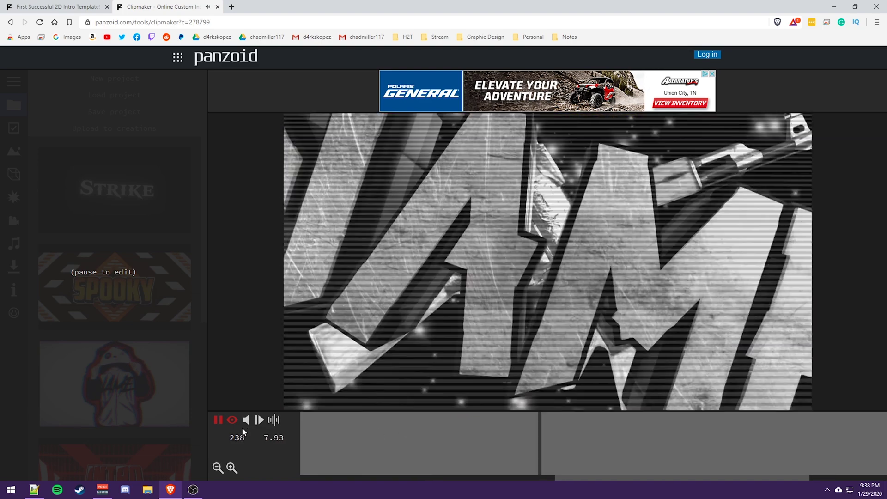
left_click(218, 427)
Step: Pause the template preview and open the full gallery via 'More creations...'
scroll(116, 324, "down", 6)
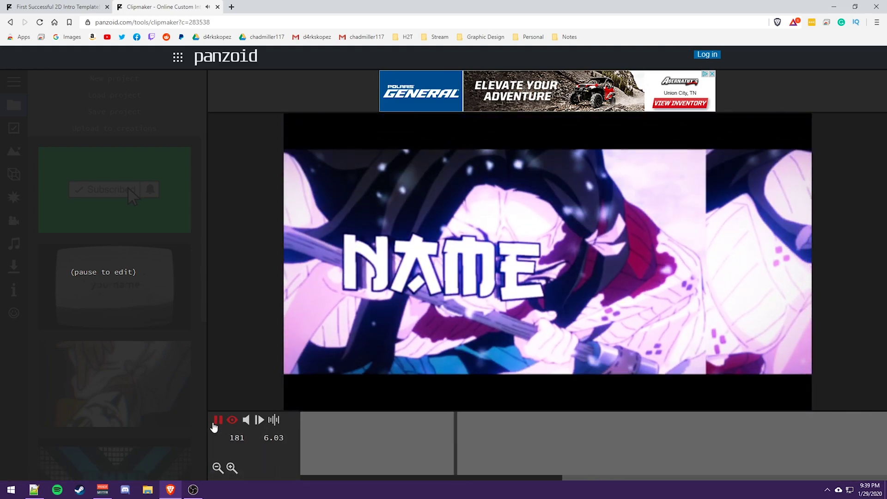
left_click(215, 422)
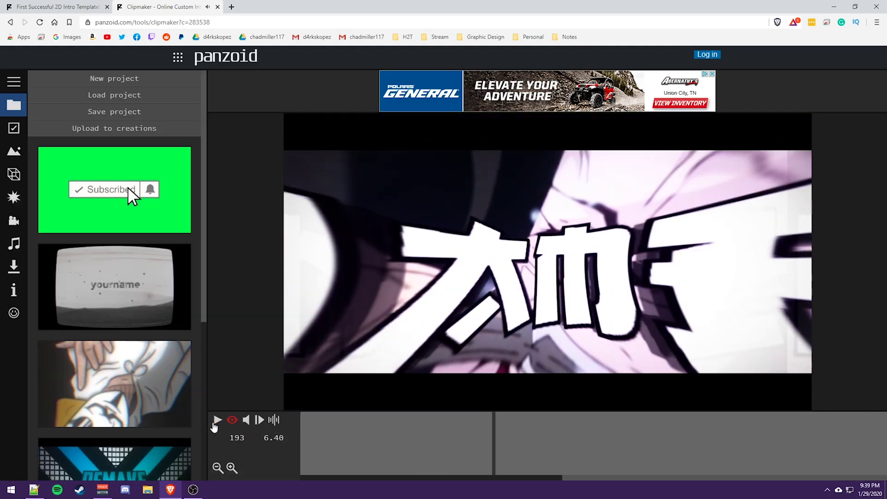
scroll(116, 287, "down", 6)
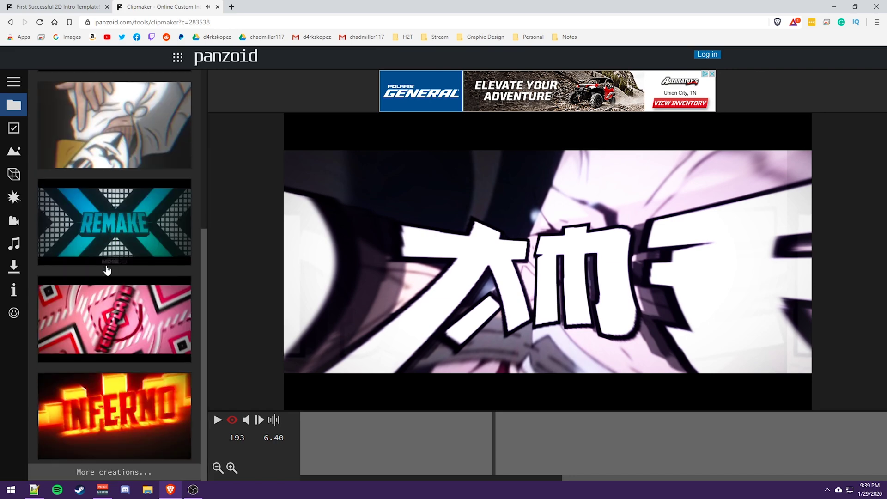
left_click(136, 464)
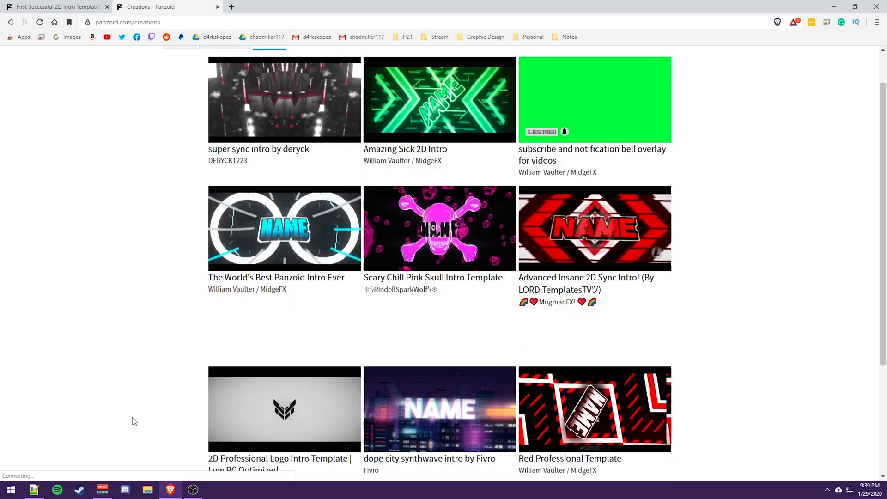
Step: Scroll through the Creations gallery and open 'dope city synthwave intro by Fivro'
scroll(134, 422, "down", 20)
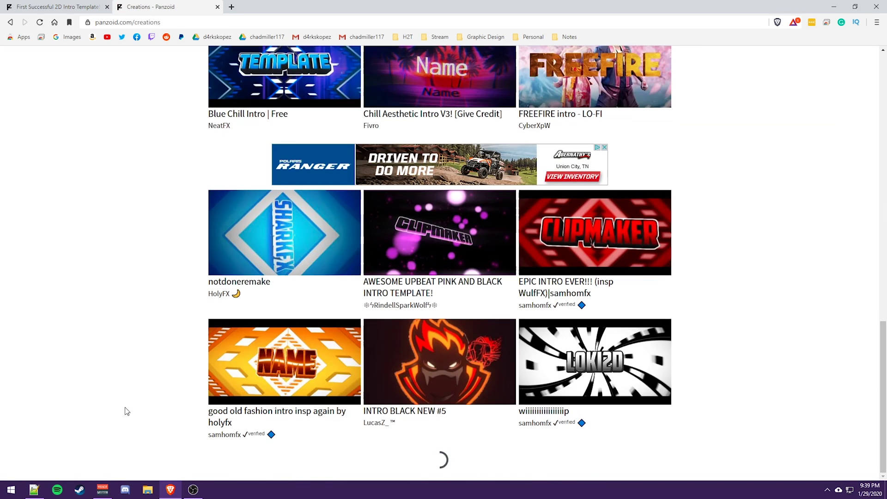
scroll(125, 413, "down", 4)
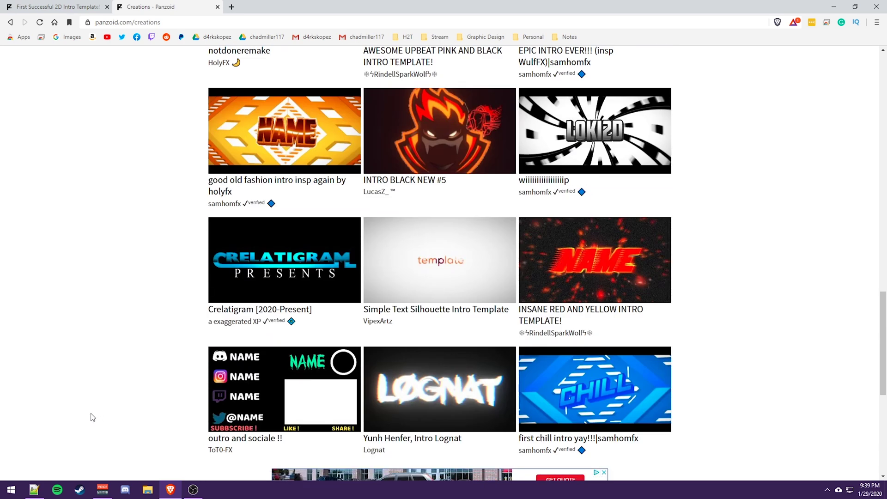
scroll(91, 431, "down", 7)
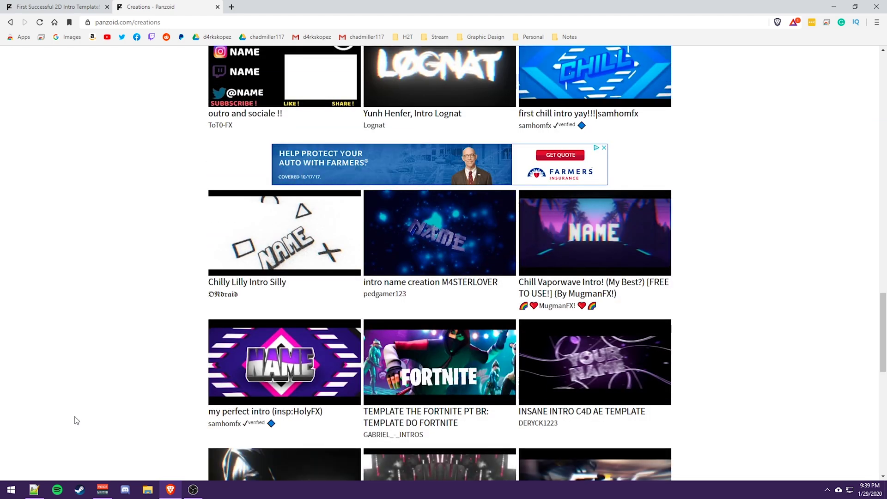
scroll(76, 416, "up", 6)
scroll(48, 174, "up", 15)
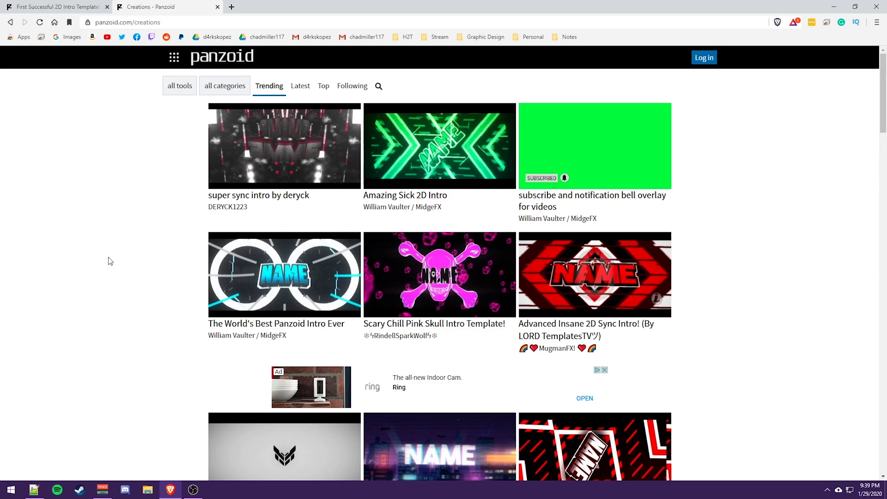
scroll(773, 251, "down", 2)
scroll(753, 281, "down", 1)
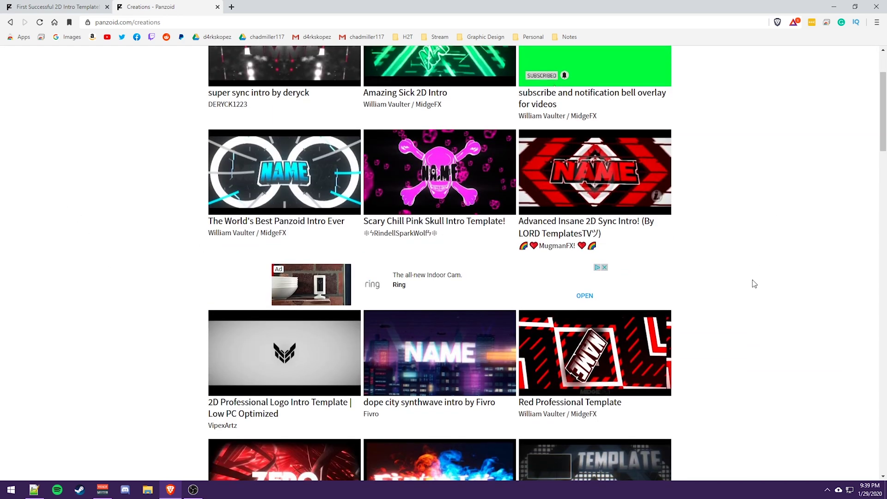
left_click(426, 367)
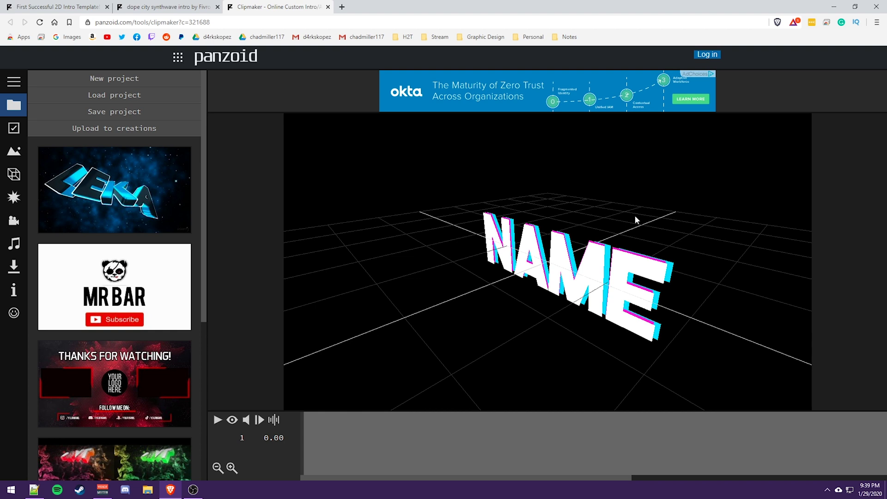
Step: Show the intro's download settings with render mode balanced and output format .mkv (vp8/opus)
left_click(12, 271)
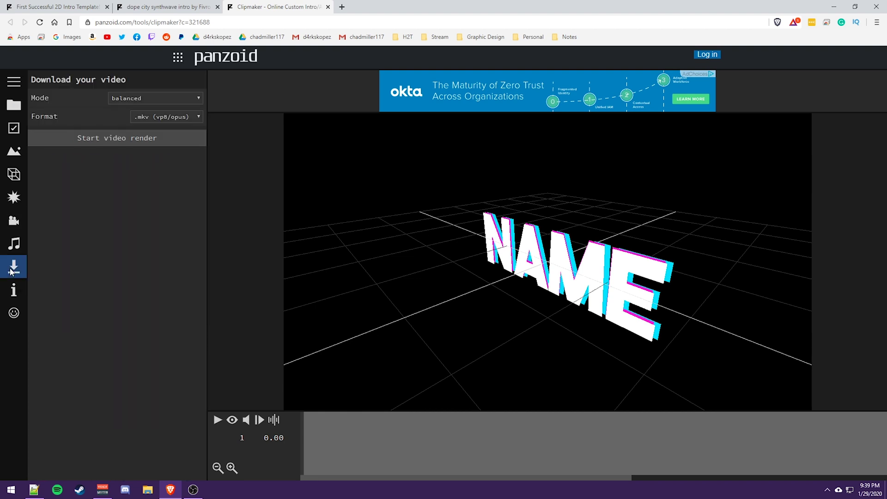
left_click(145, 97)
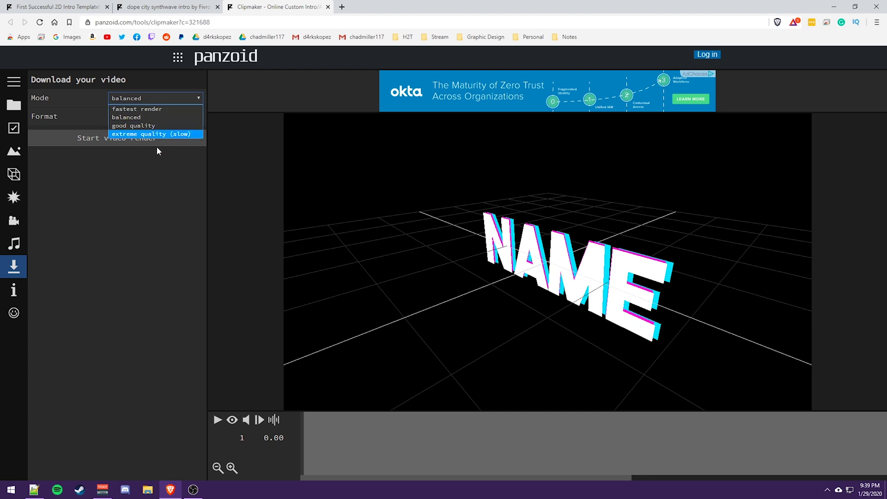
left_click(120, 159)
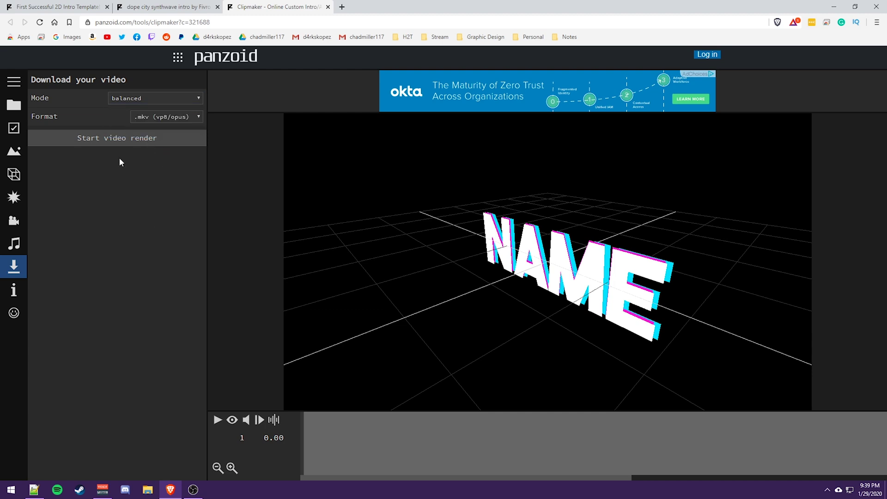
left_click(156, 121)
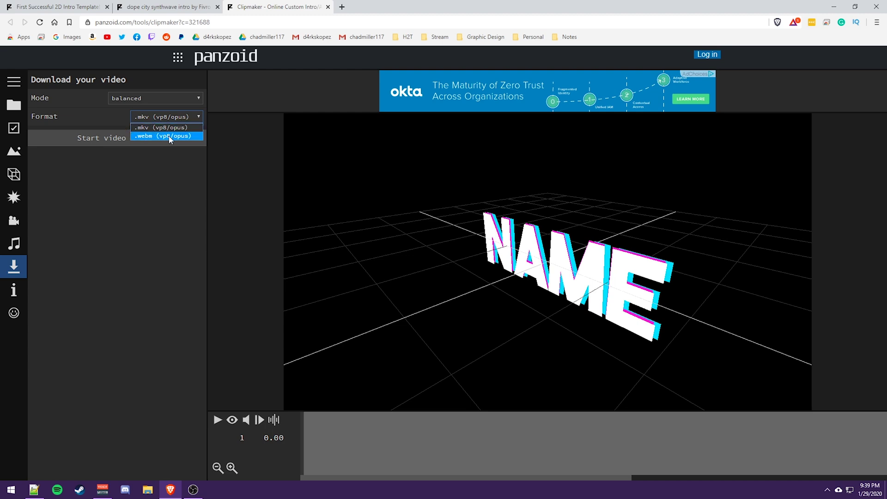
left_click(144, 206)
left_click(164, 117)
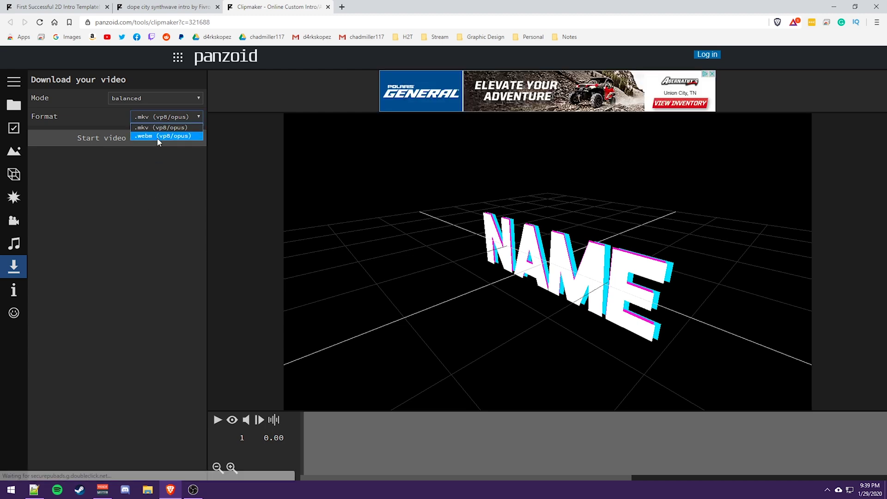
left_click(135, 171)
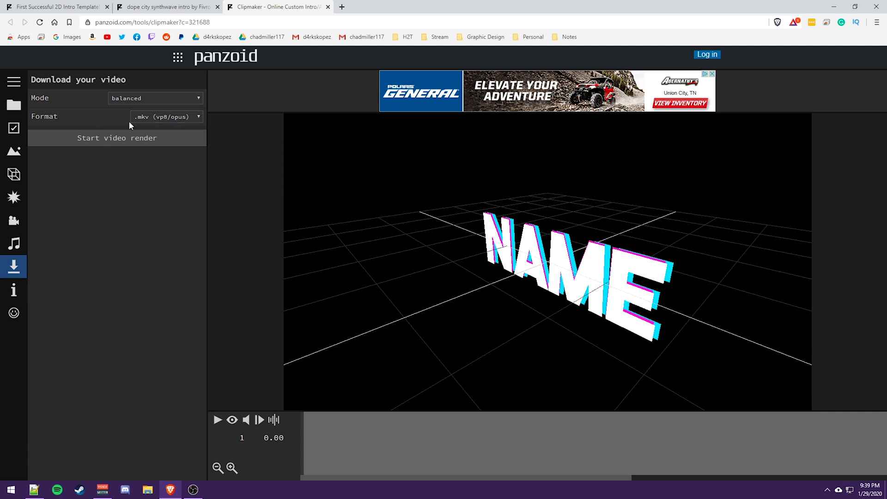
Step: Start the video render, then select video.mkv in File Explorer's Downloads folder
left_click(112, 141)
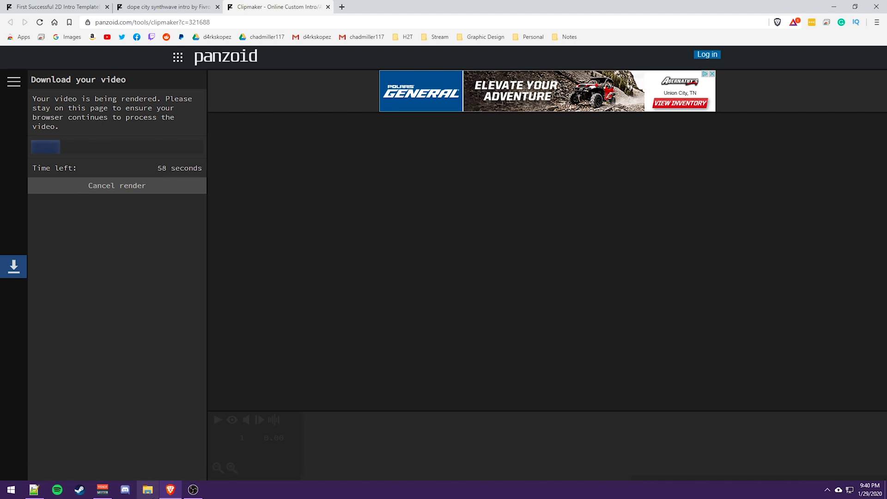
left_click(147, 491)
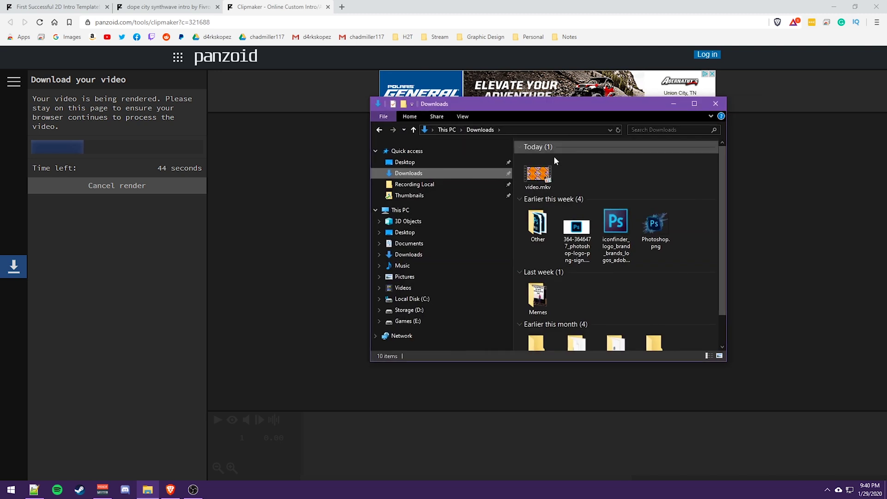
left_click(539, 178)
Step: Play the downloaded video.mkv from Downloads in Media Player Classic Home Cinema
double_click(538, 179)
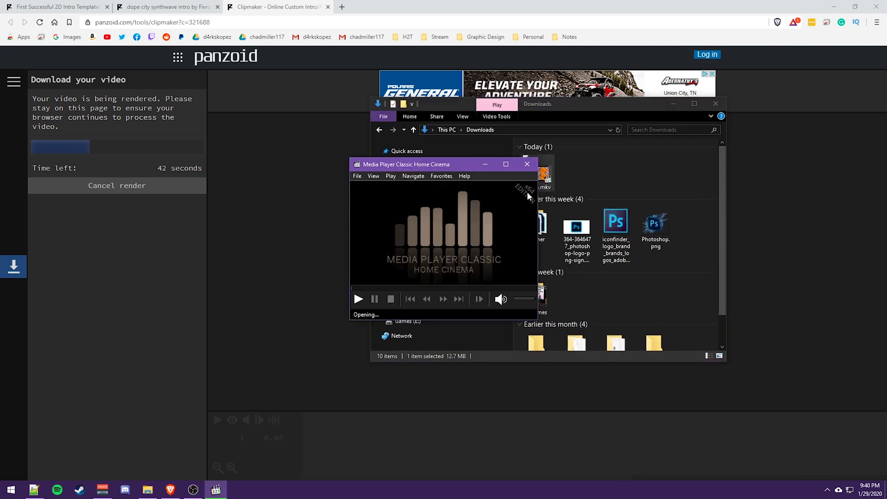